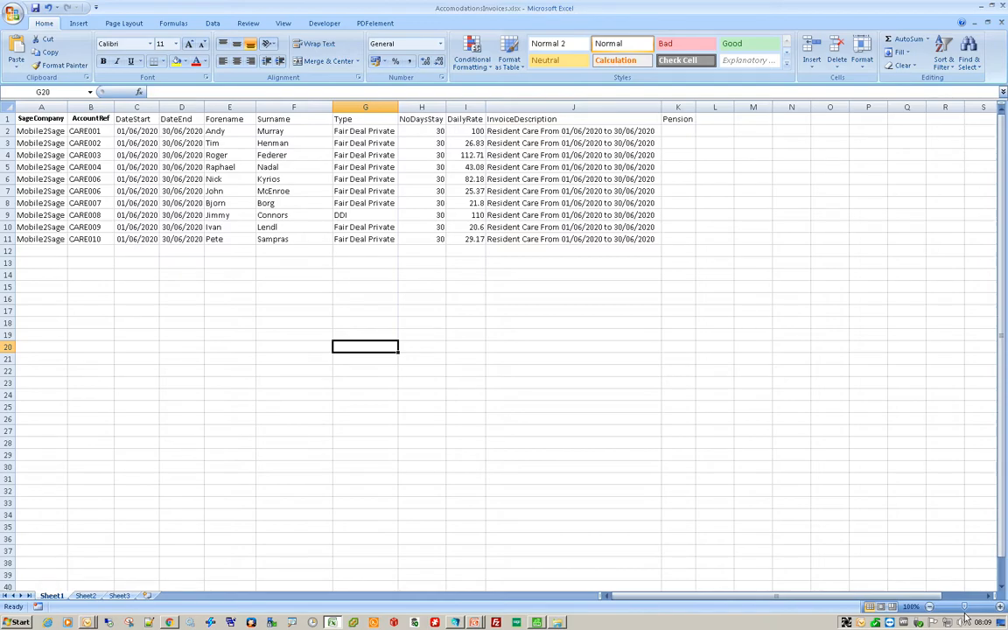
- Switch to the Mobile2Sage window and open the Care Home Accomodation XLSX layout from the Care Home Billing menu
key("alt+Tab")
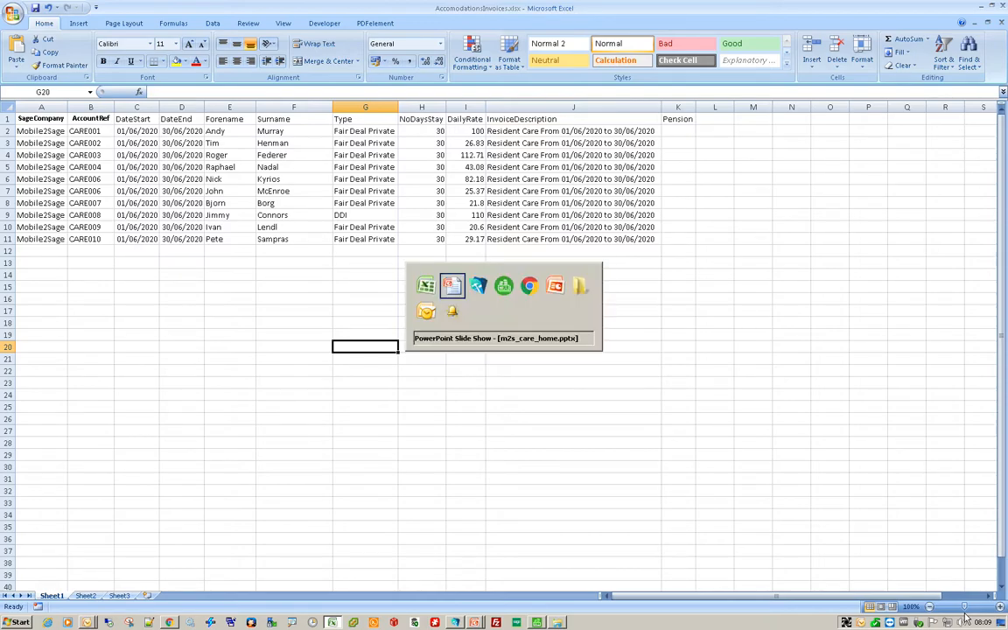
key("alt+Tab")
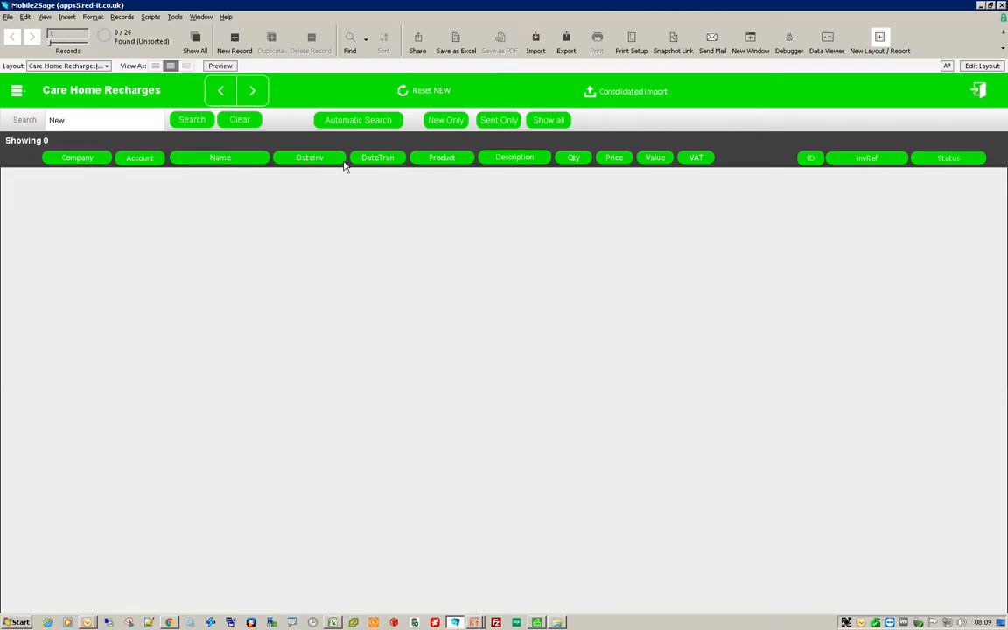
left_click(17, 94)
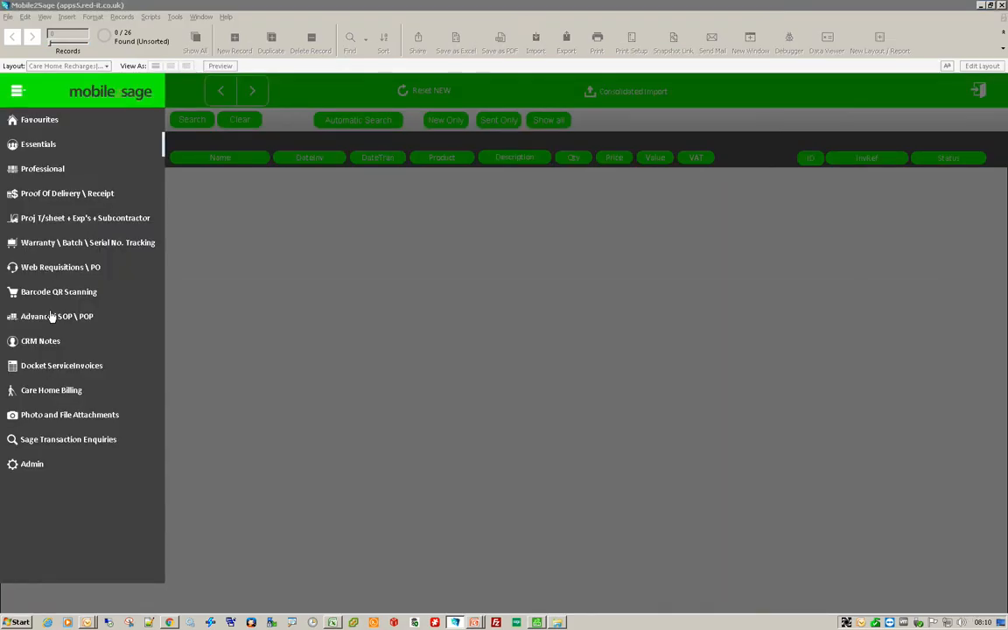
left_click(74, 394)
left_click(108, 464)
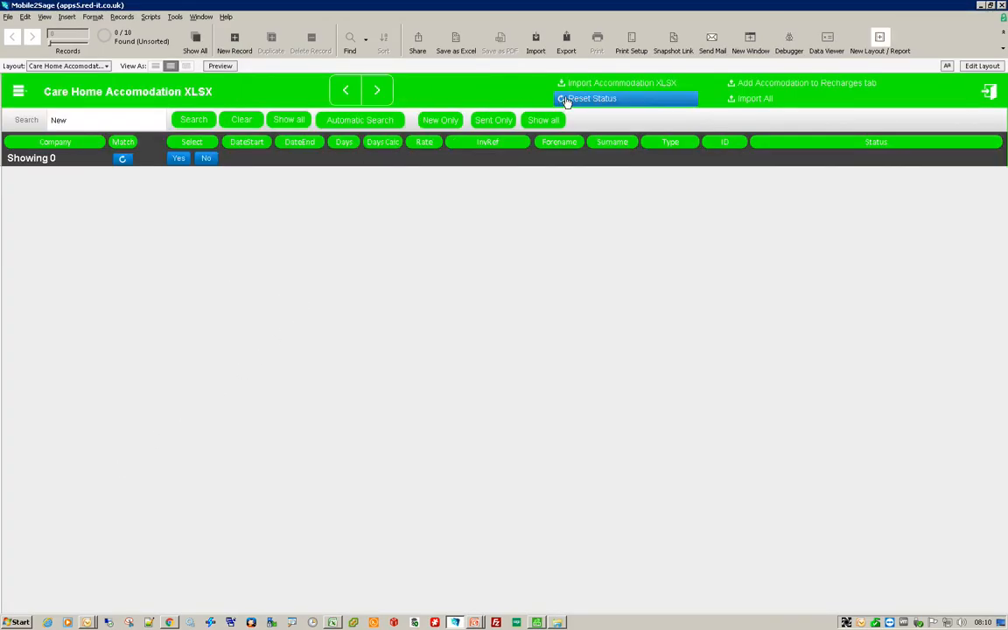
- Import the accommodation XLSX file, continuing past the empty-find notice and acknowledging the import
left_click(591, 90)
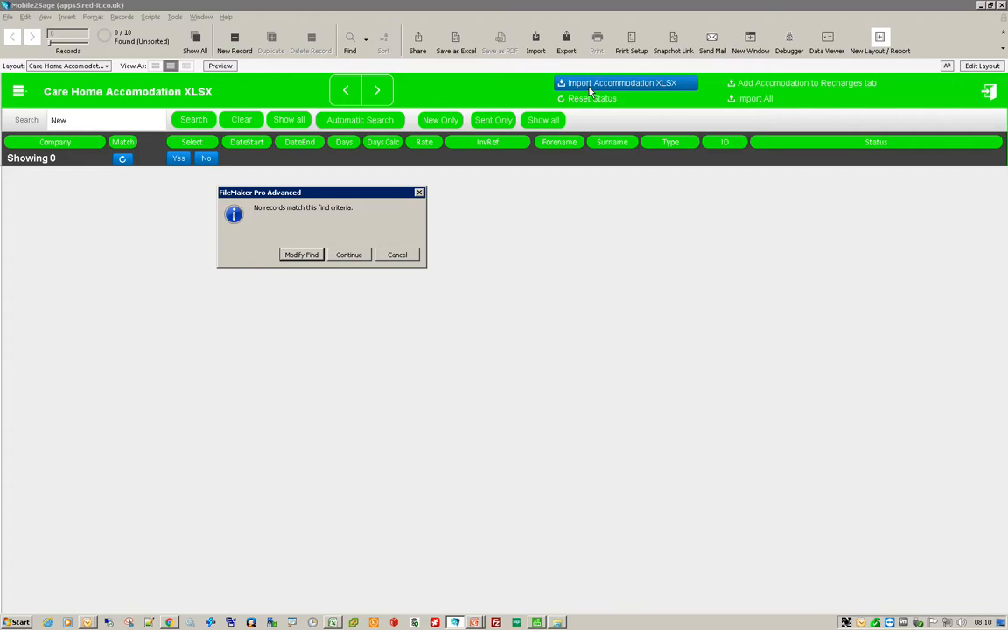
left_click(348, 255)
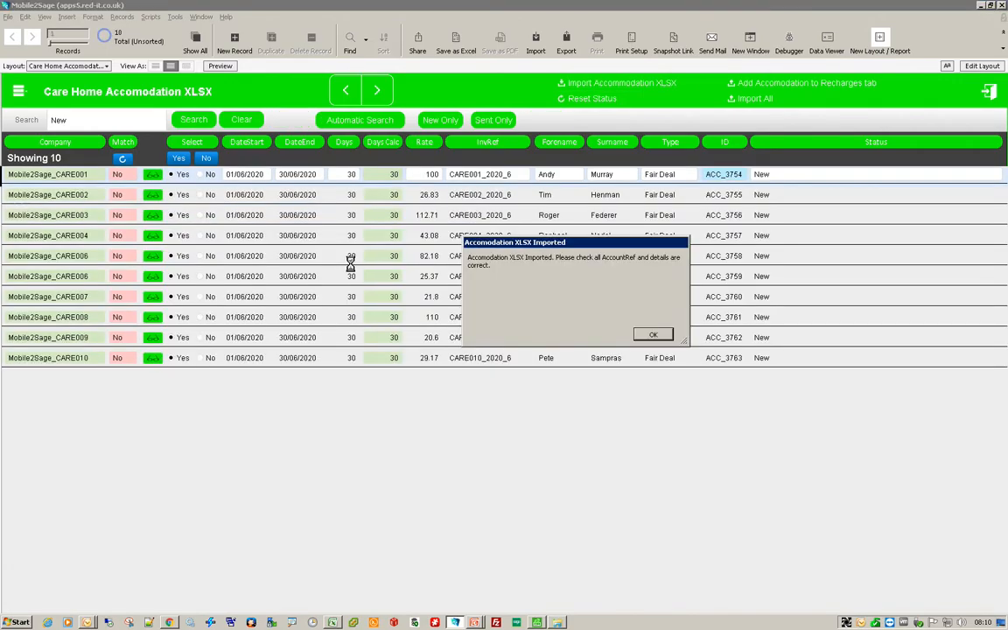
left_click(652, 335)
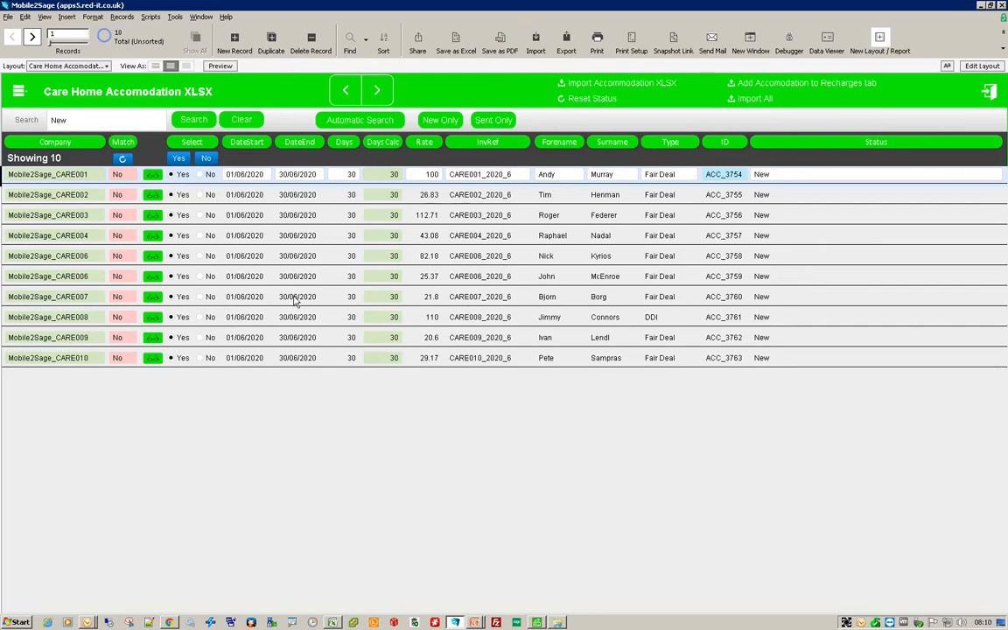
- Refresh the account matching and add the accommodation records to the Care Home Recharges tab
left_click(123, 159)
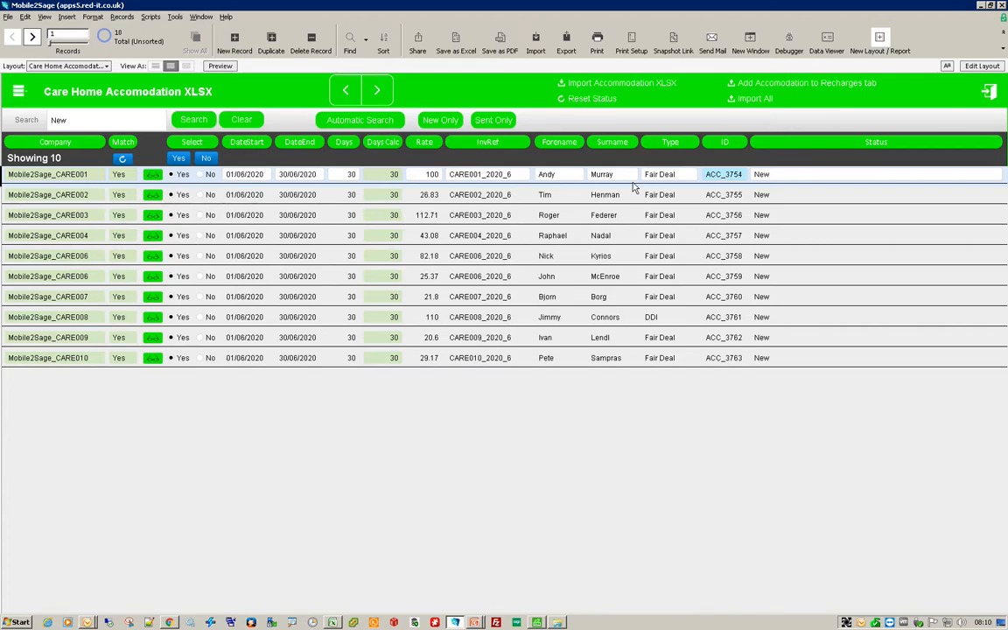
left_click(788, 88)
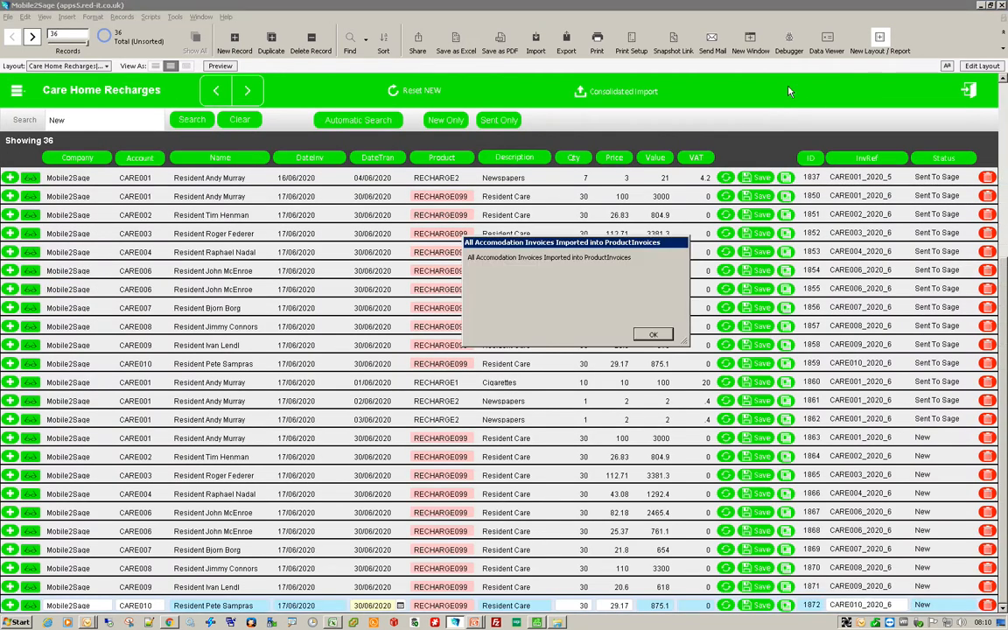
left_click(644, 334)
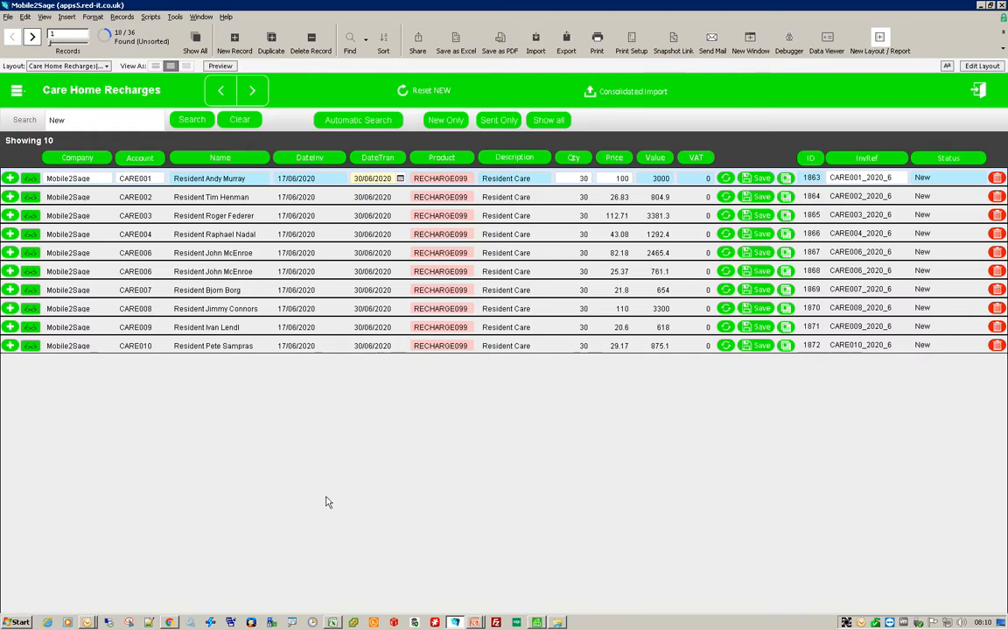
- Switch to the web browser version and show only the new recharge records
left_click(171, 623)
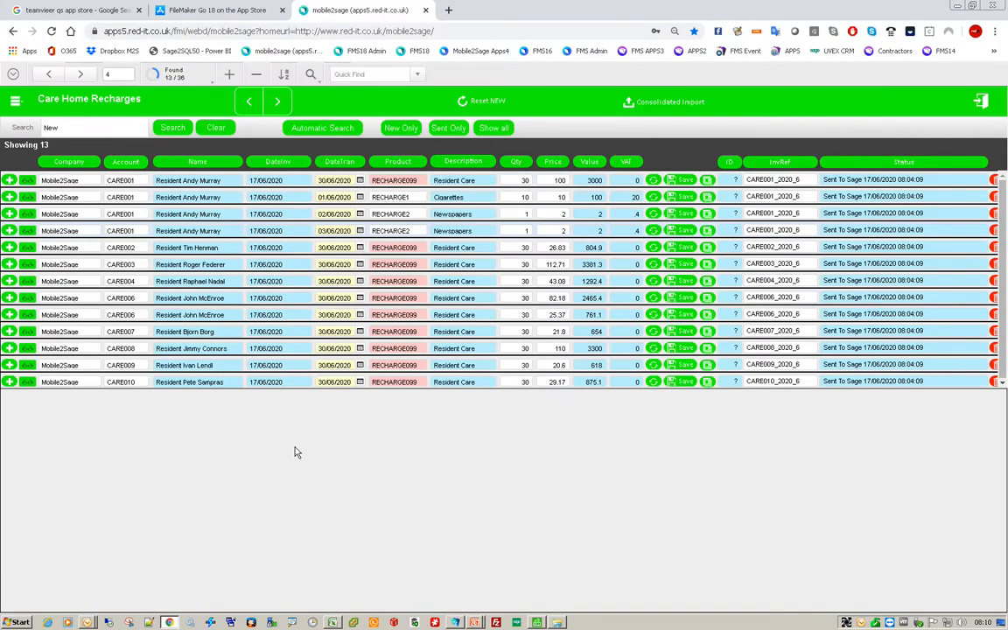
left_click(404, 132)
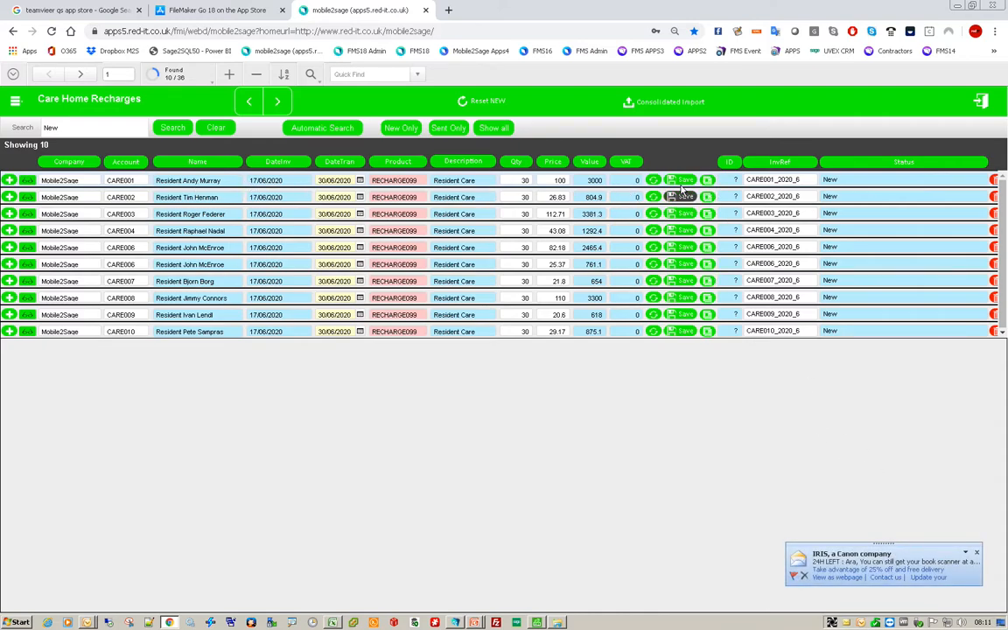
- Add a charge line for CARE001 dated 01/06/2020 with product RECHARGE1 Cigarettes and quantity 1
left_click(708, 181)
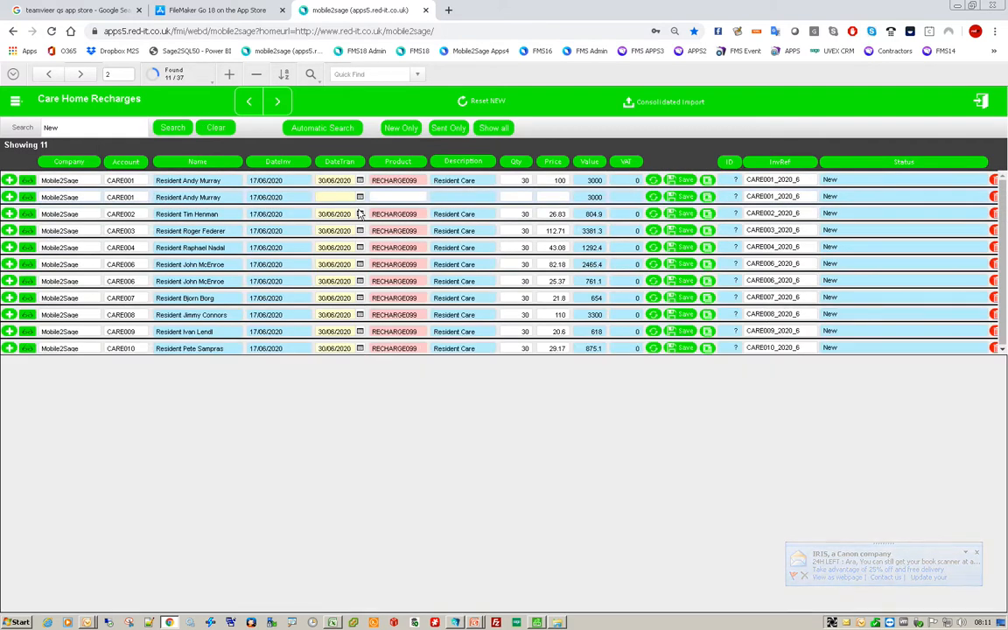
left_click(359, 197)
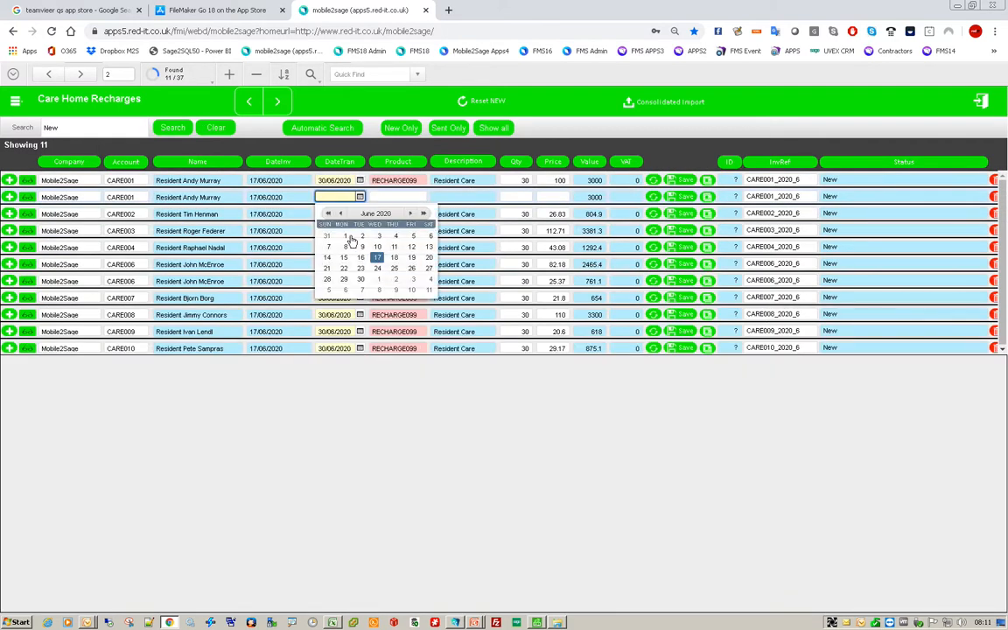
left_click(345, 235)
left_click(406, 197)
type("recharg")
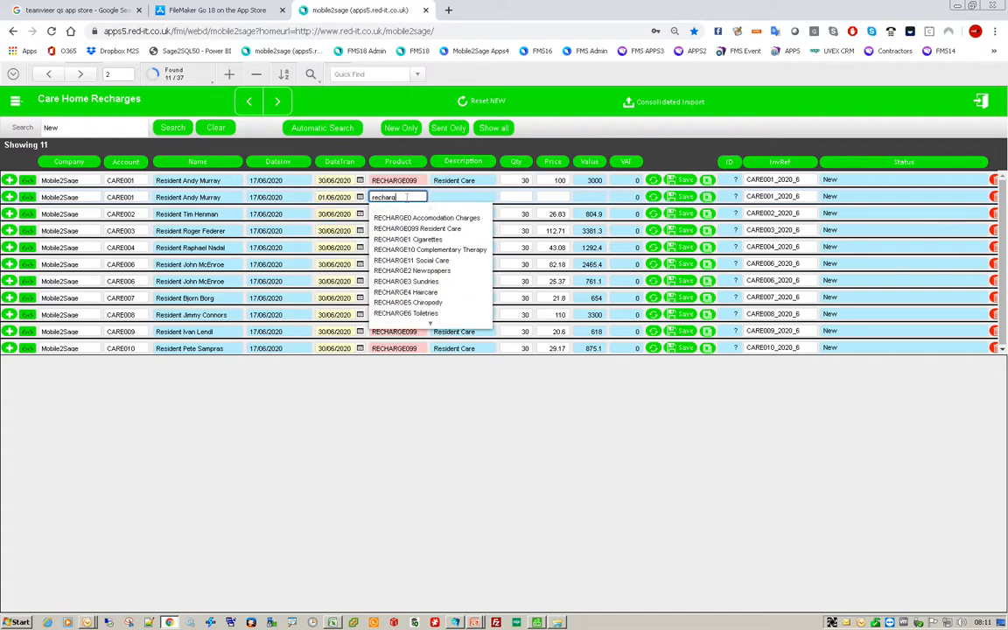
left_click(409, 239)
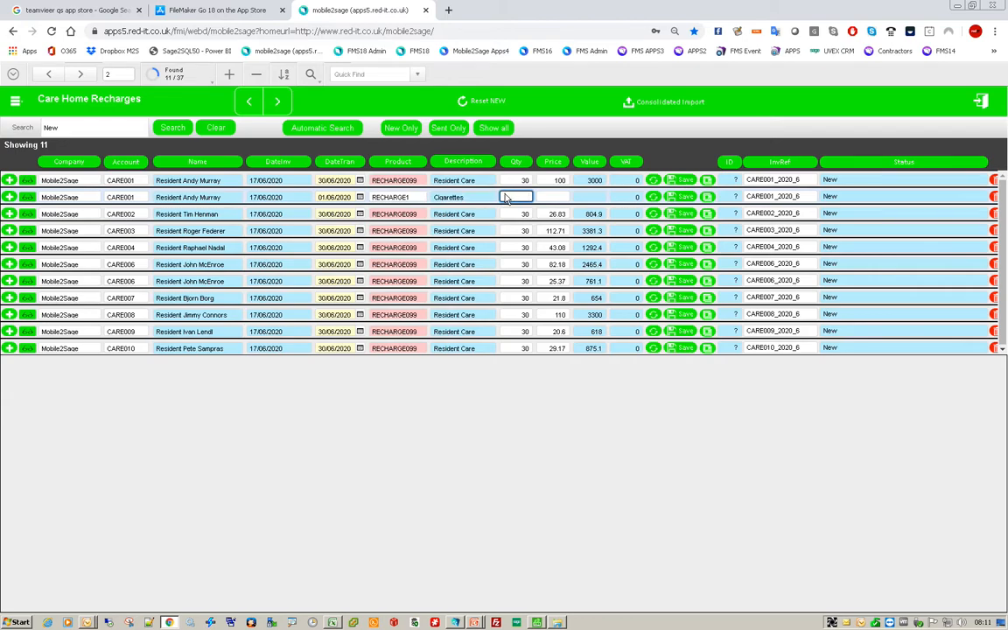
type("1")
left_click(553, 197)
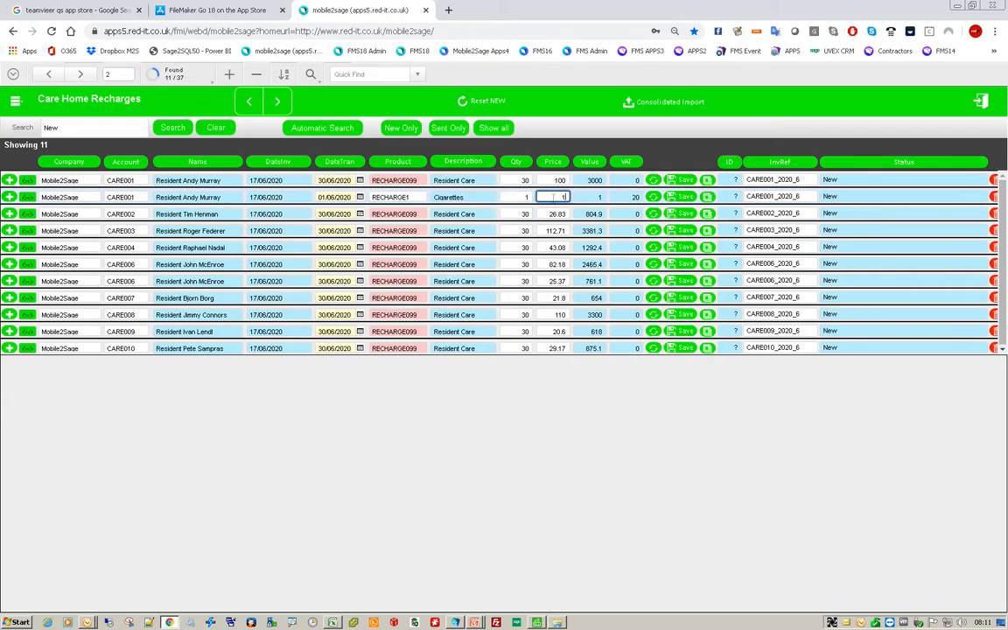
- Add another CARE001 charge line dated 02/06/2020 with product RECHARGE2 Newspapers and quantity 1
left_click(707, 198)
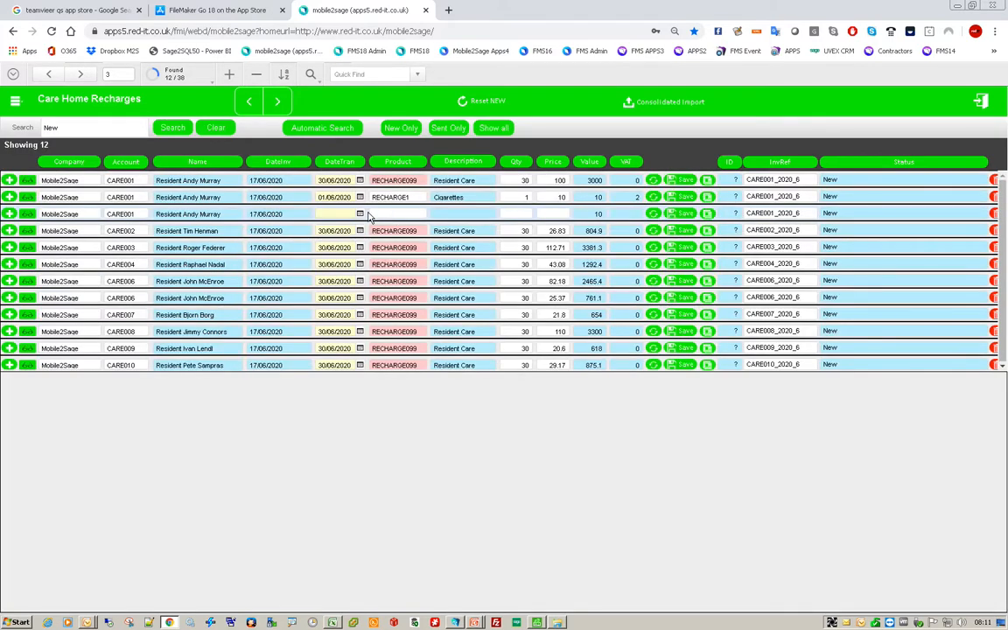
left_click(360, 216)
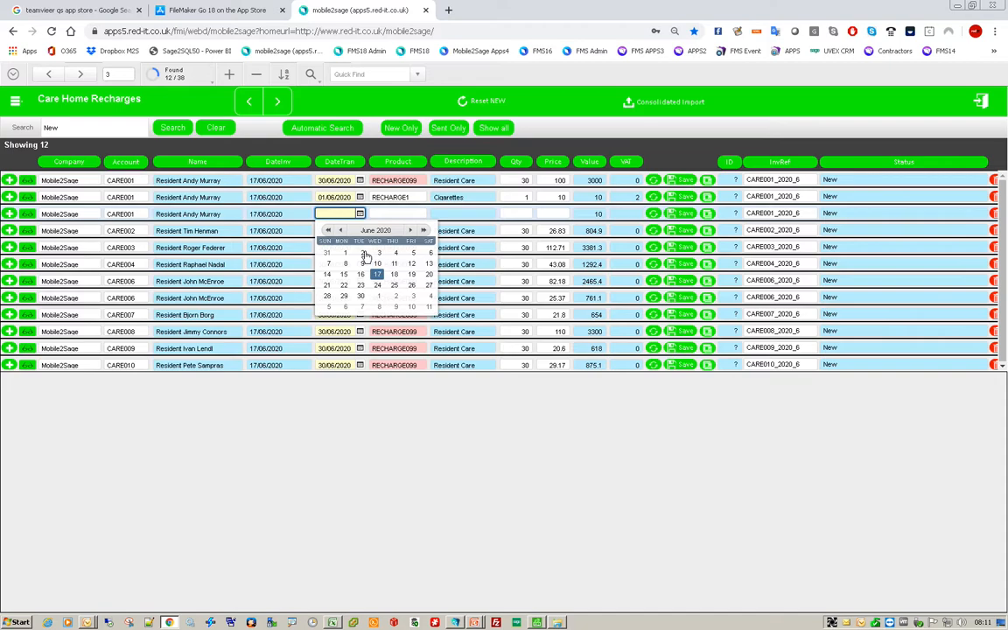
left_click(366, 252)
left_click(412, 213)
type("recharge")
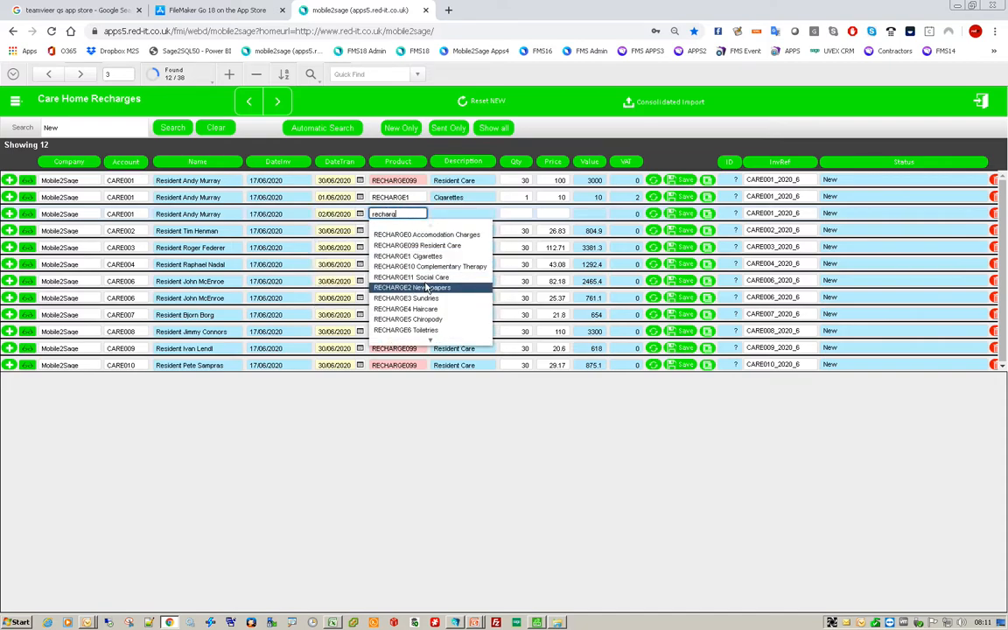
left_click(426, 286)
type("1")
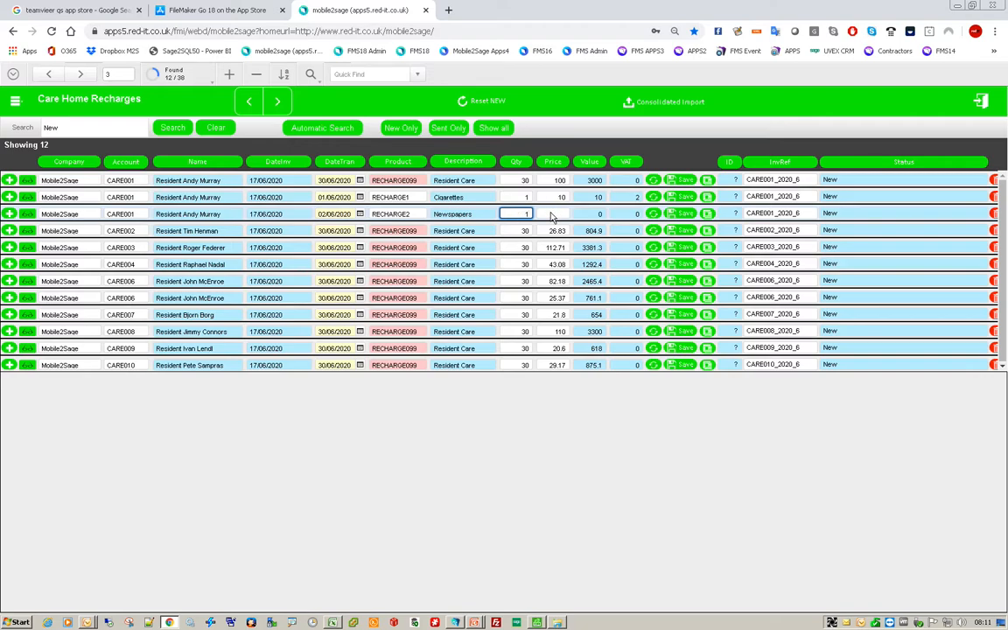
key("Tab")
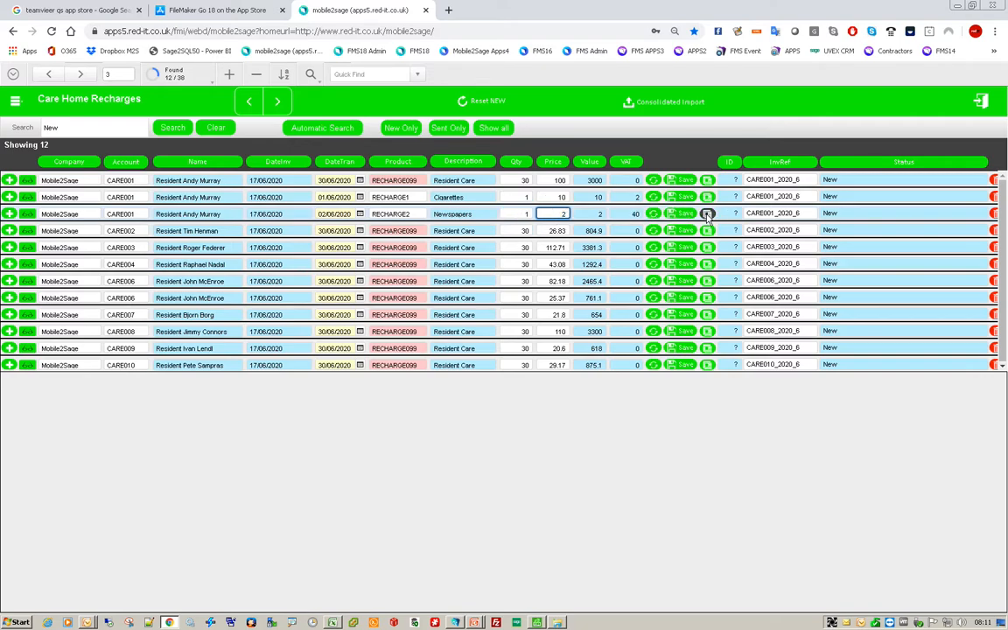
- Add a third CARE001 line dated 03/06/2020 with product RECHARGE2 Newspapers, quantity 1, and save it
left_click(707, 213)
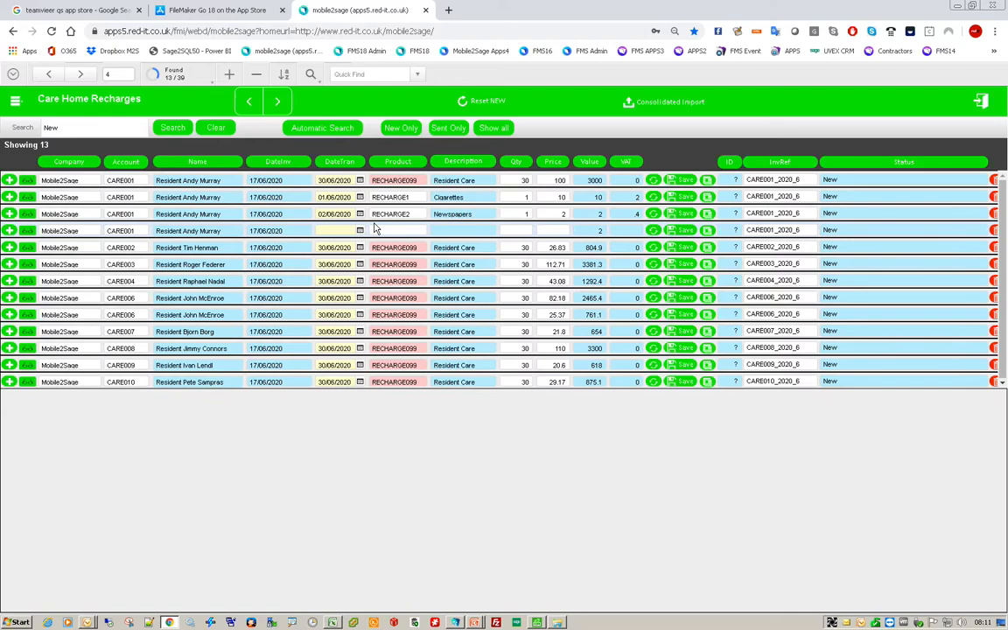
left_click(359, 229)
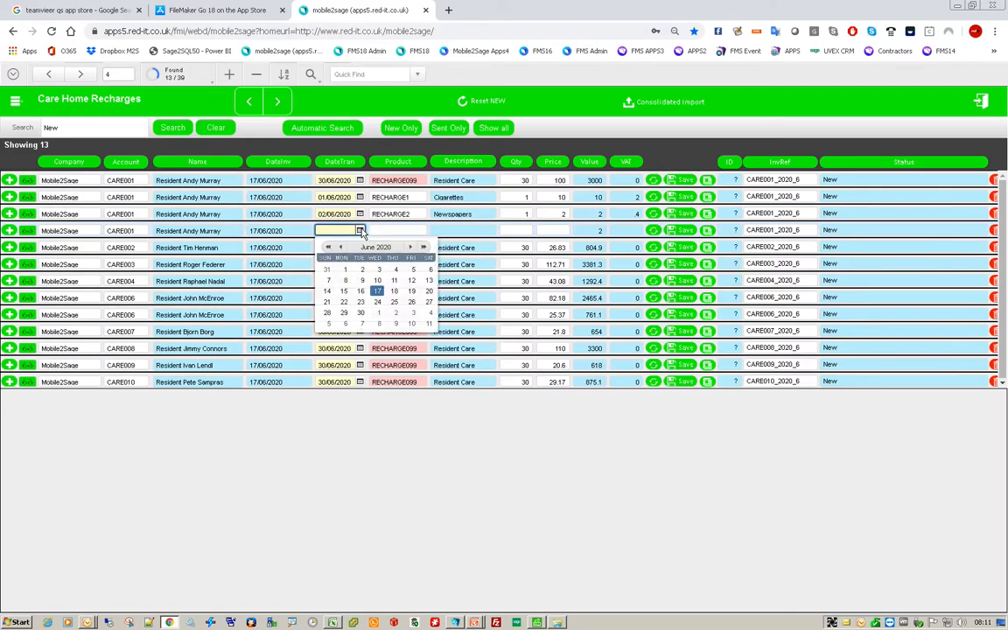
left_click(379, 270)
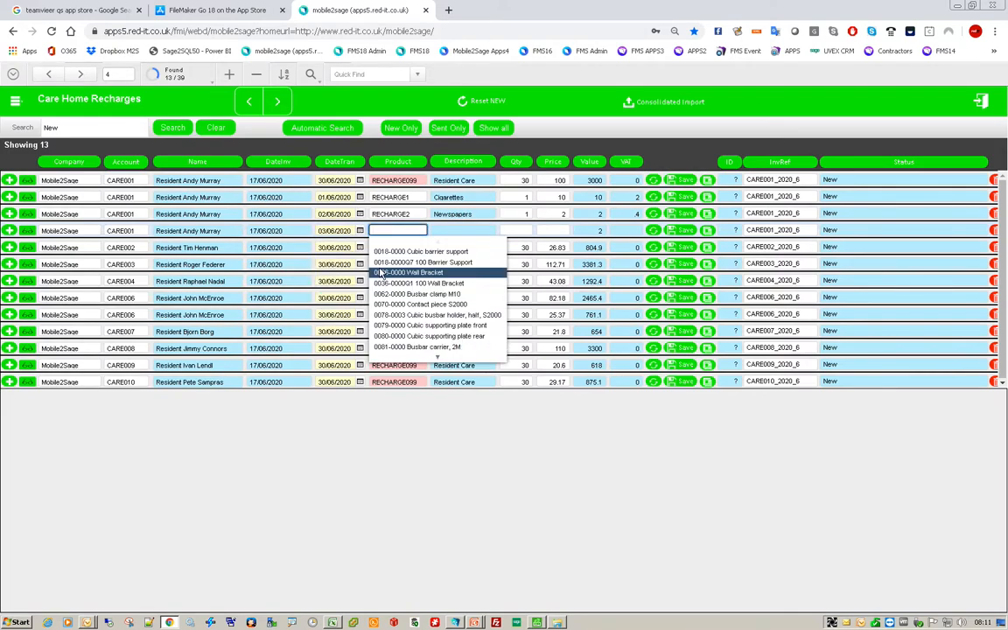
type("recharg")
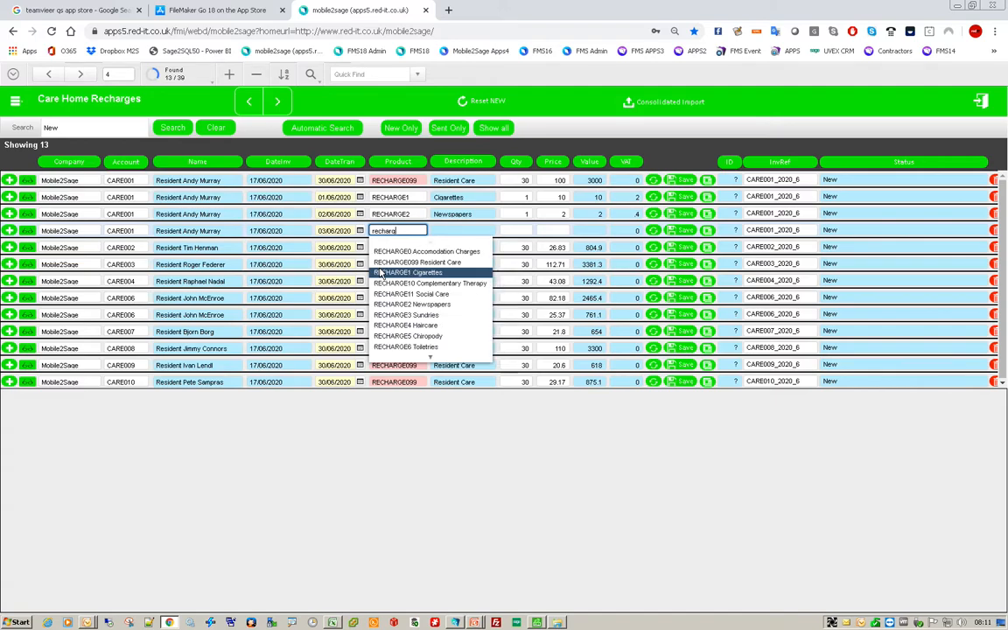
left_click(431, 305)
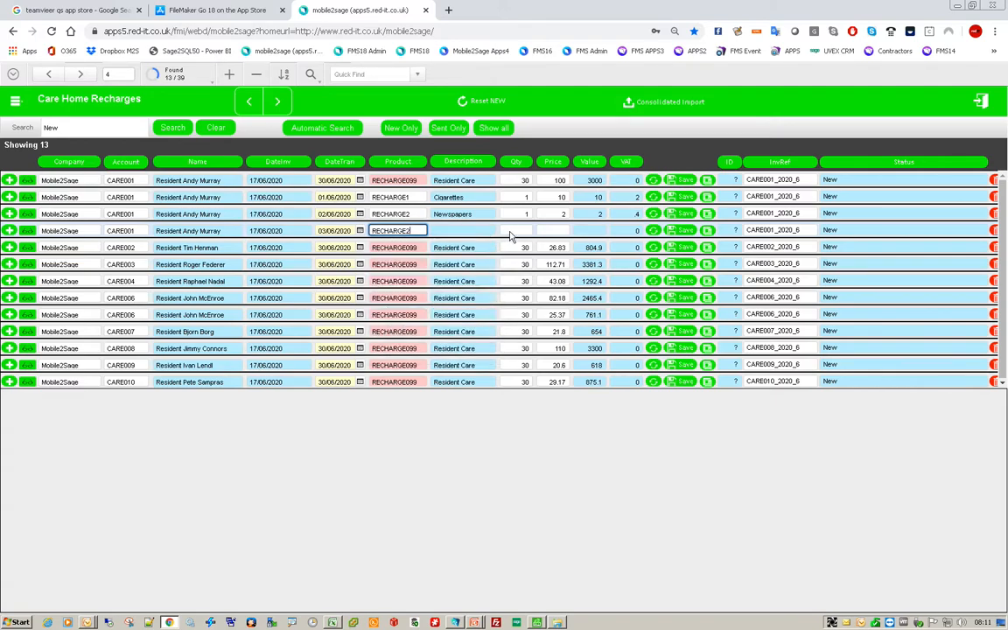
left_click(513, 232)
type("1")
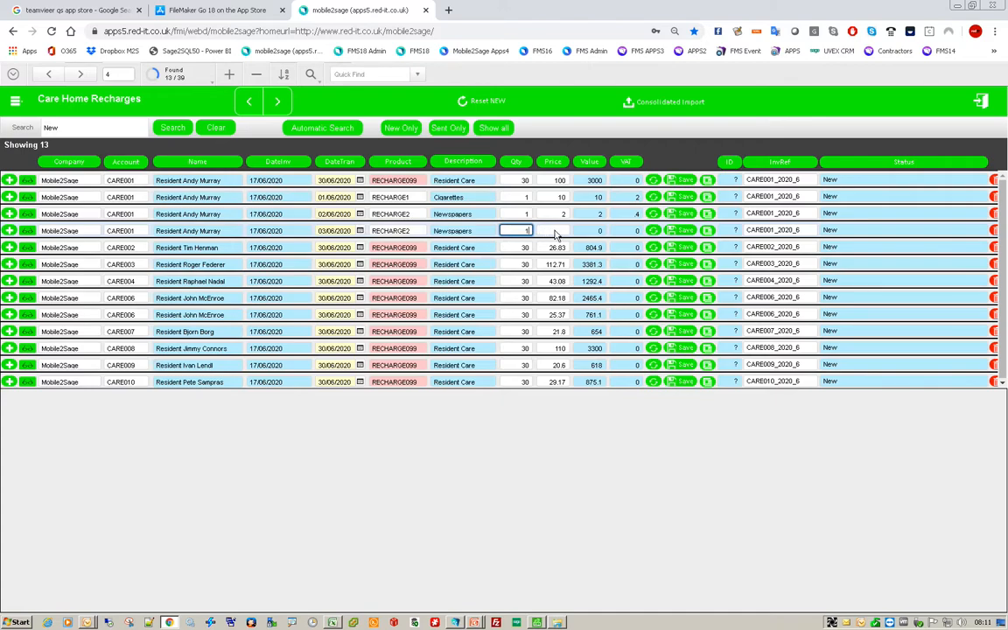
left_click(554, 232)
left_click(674, 229)
- Switch back to the desktop app, show only new recharges, and sort them by Account
left_click(455, 622)
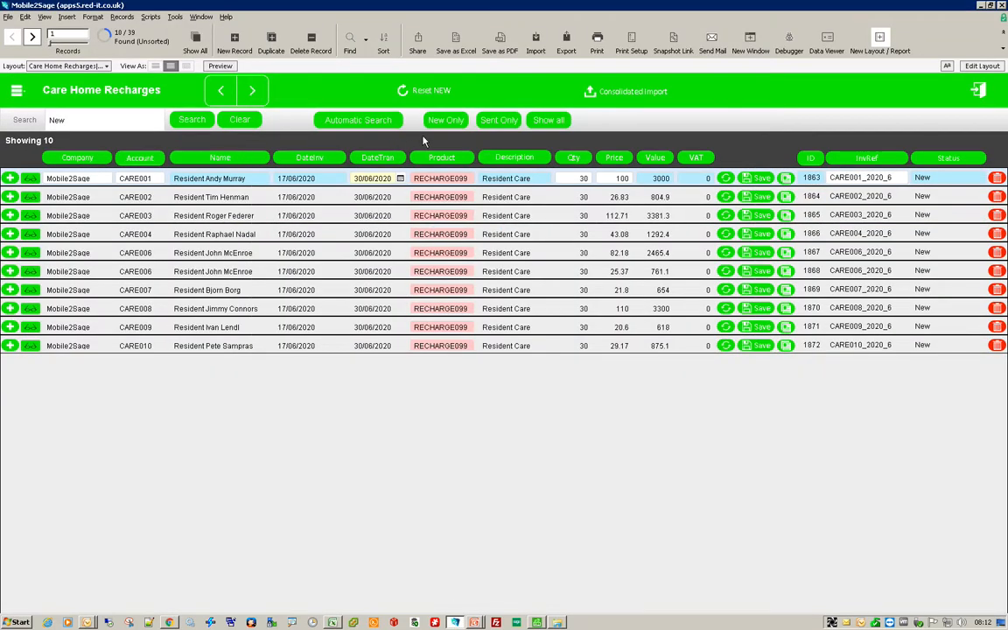
left_click(148, 159)
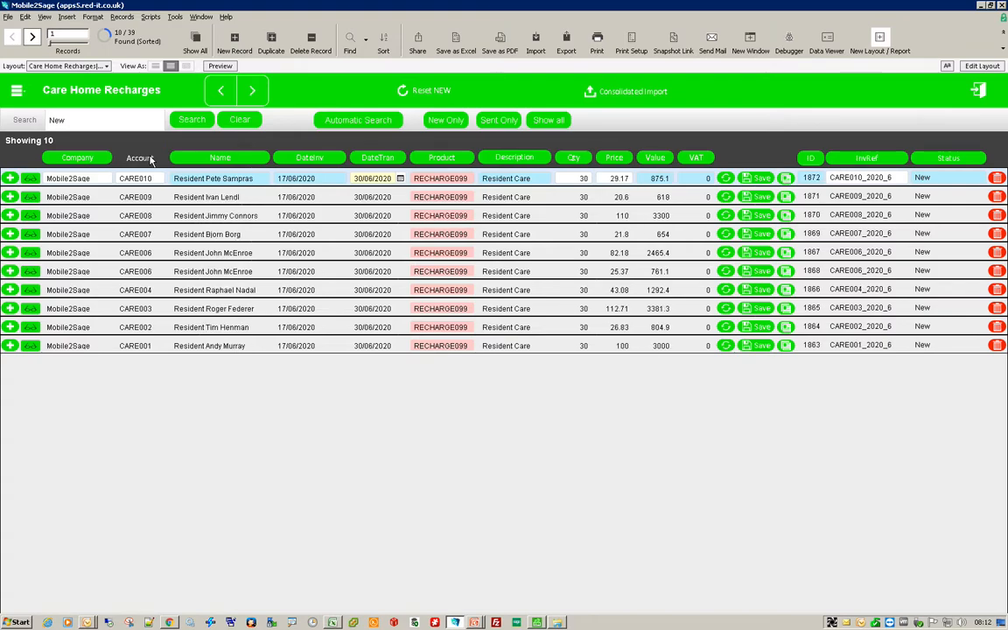
left_click(151, 158)
left_click(447, 122)
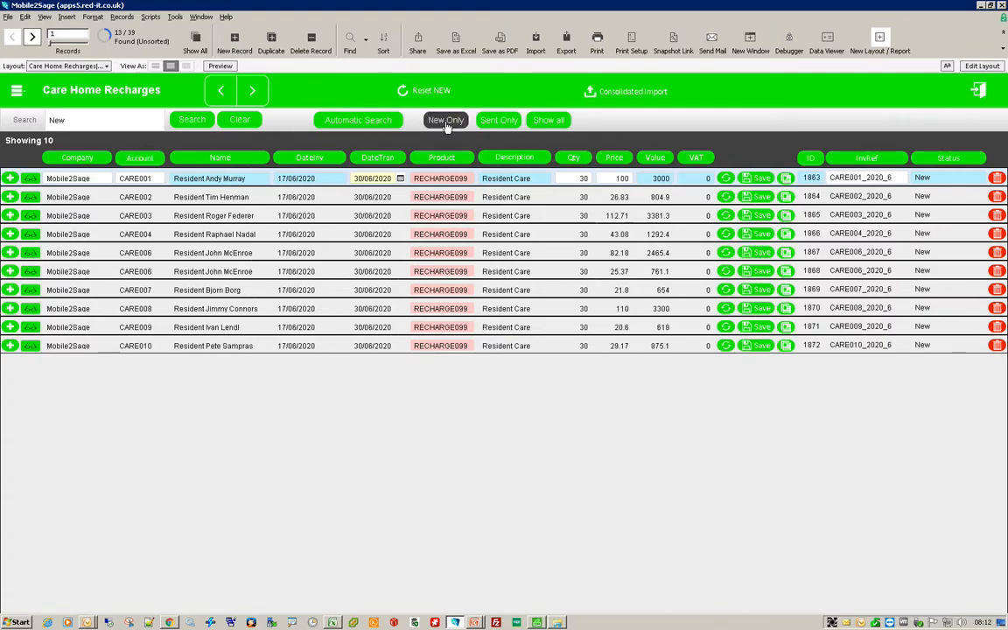
left_click(149, 165)
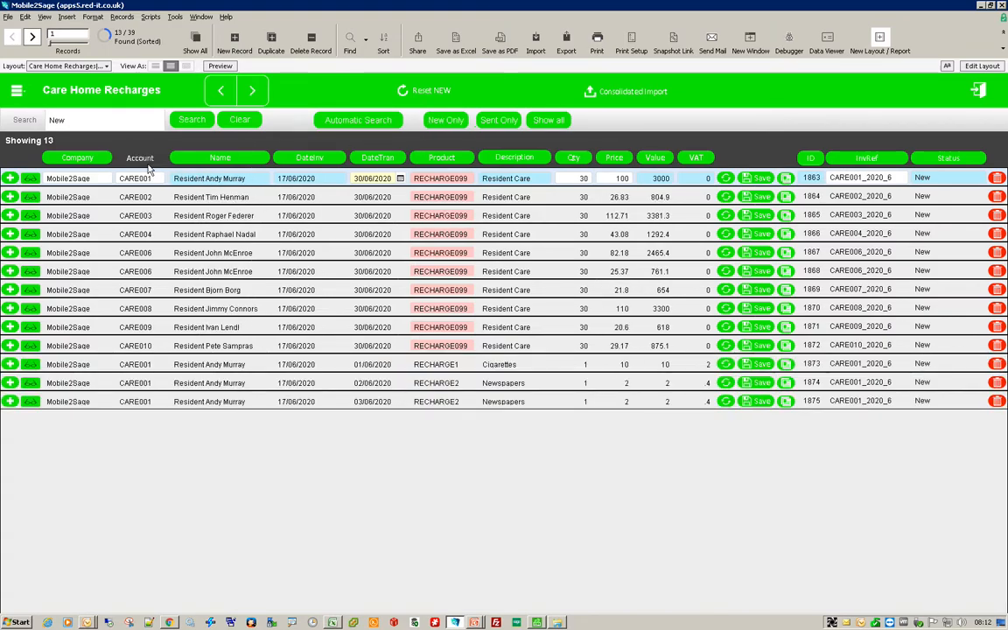
left_click(140, 158)
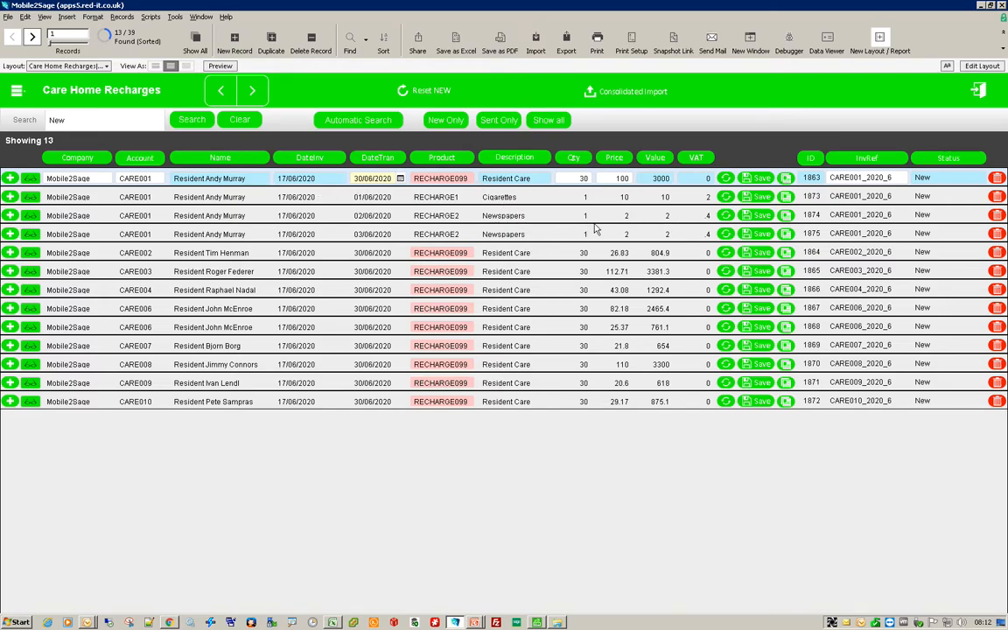
- Post the new recharges to Sage with Consolidated Import and acknowledge the confirmation
left_click(623, 91)
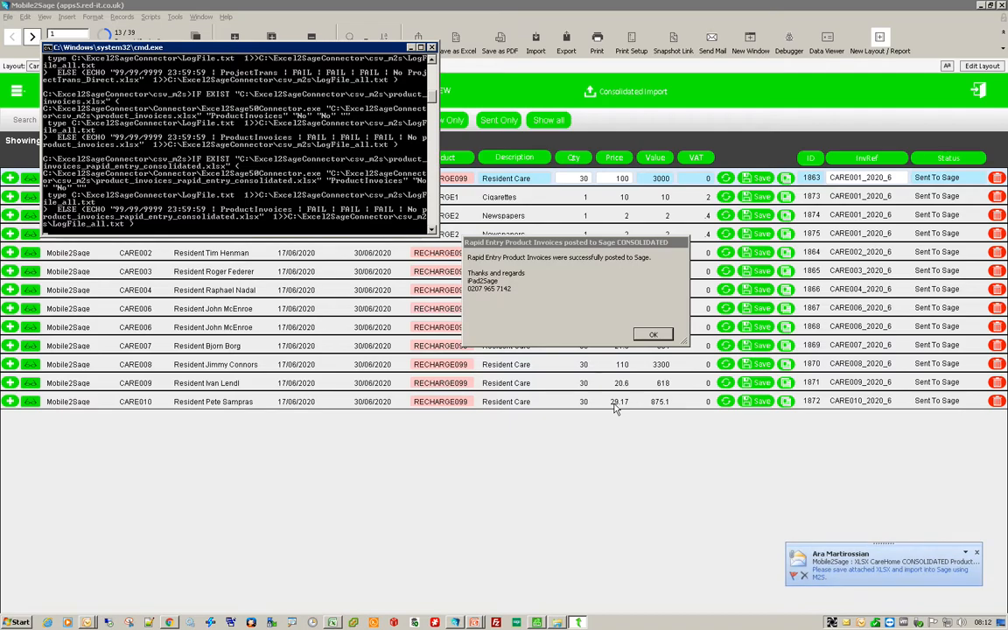
left_click(653, 334)
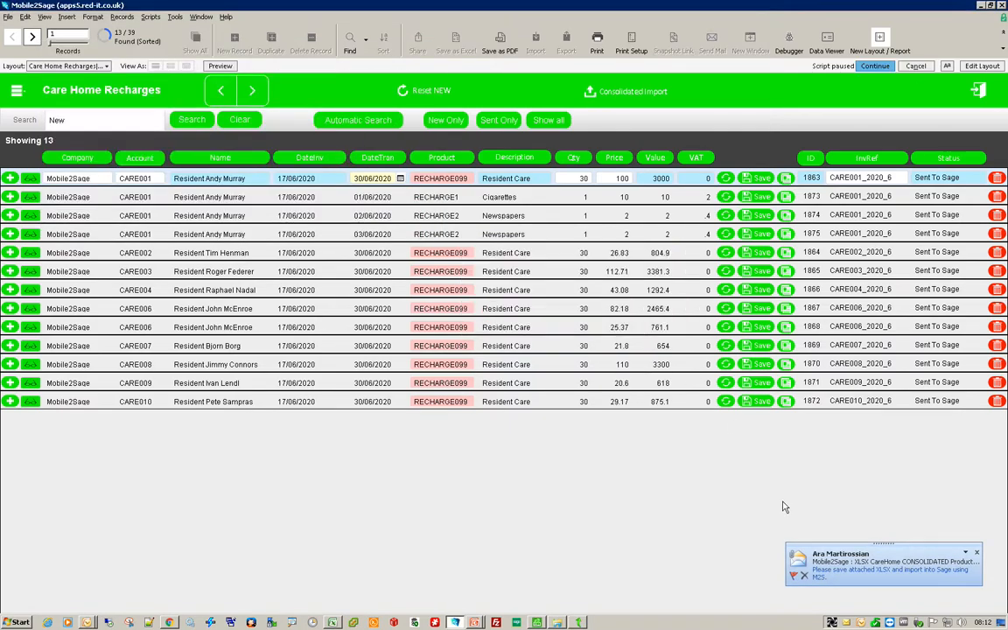
- Open the notification e-mail's consolidated invoices XLSX attachment and review the three CARE001 lines and their values
left_click(822, 556)
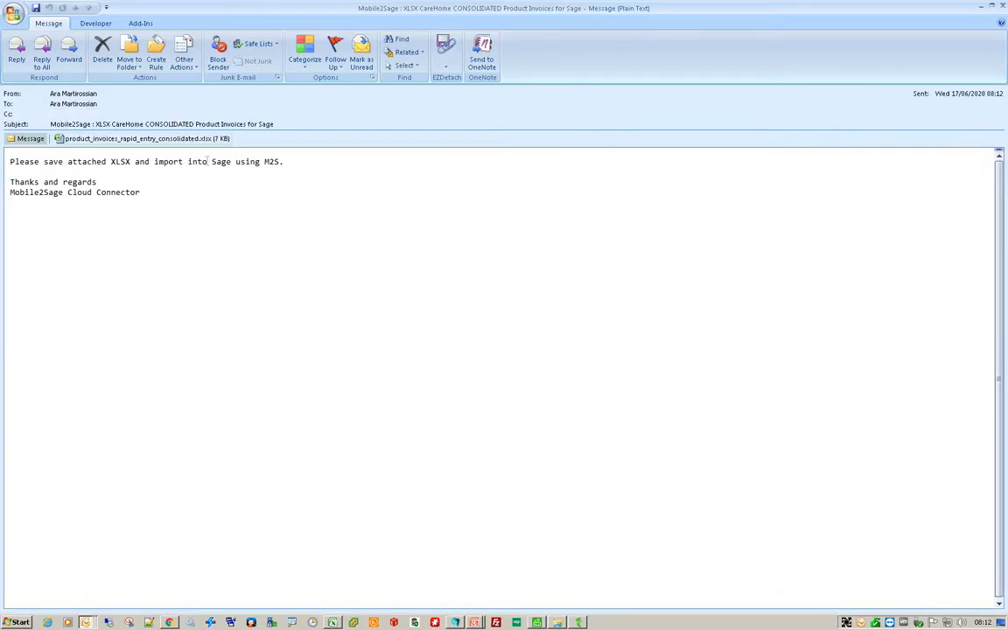
left_click(173, 140)
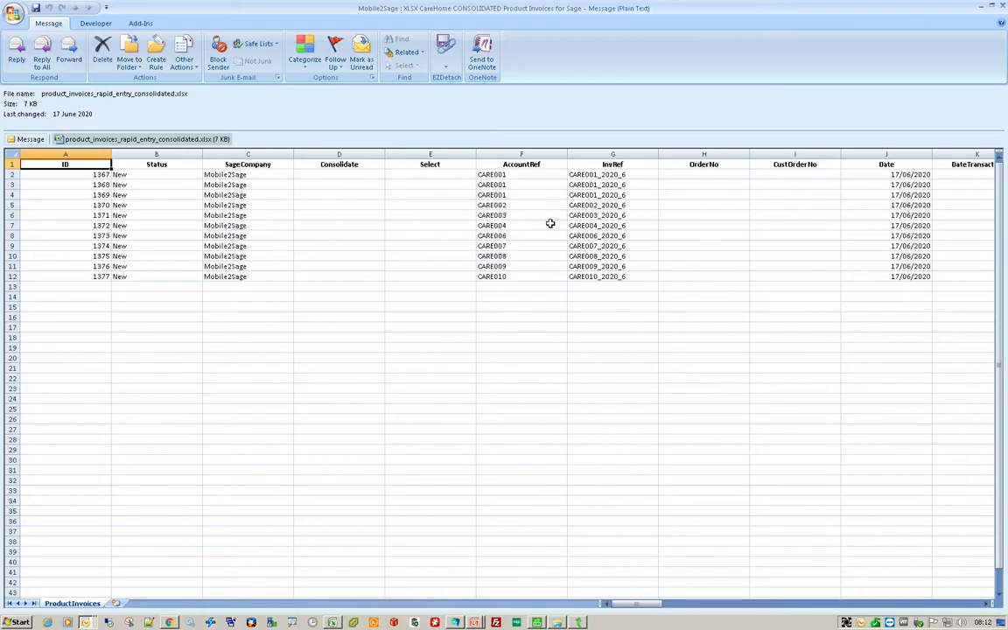
left_click_drag(11, 175, 13, 195)
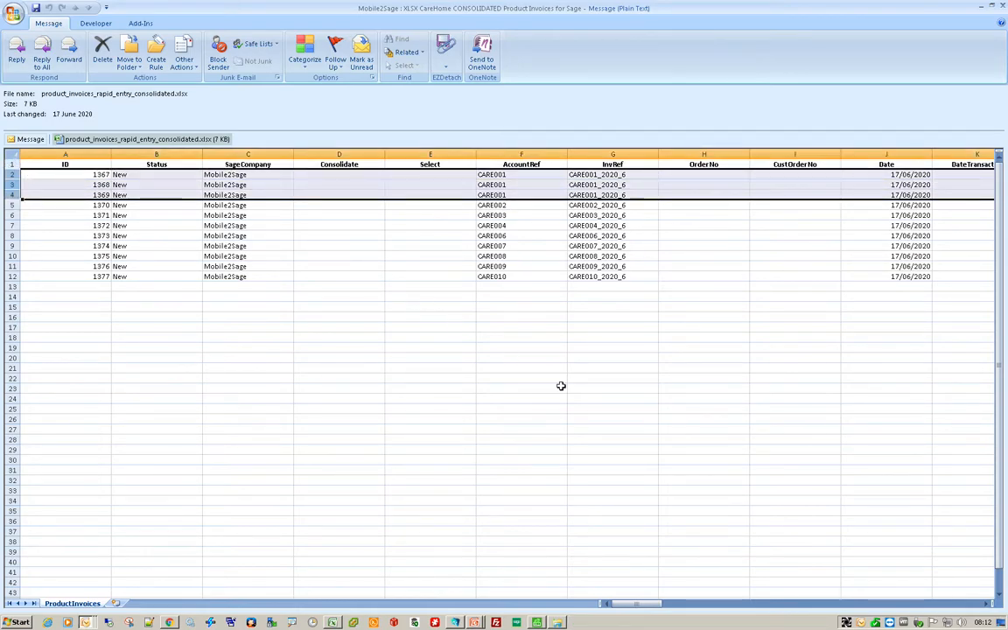
left_click(784, 603)
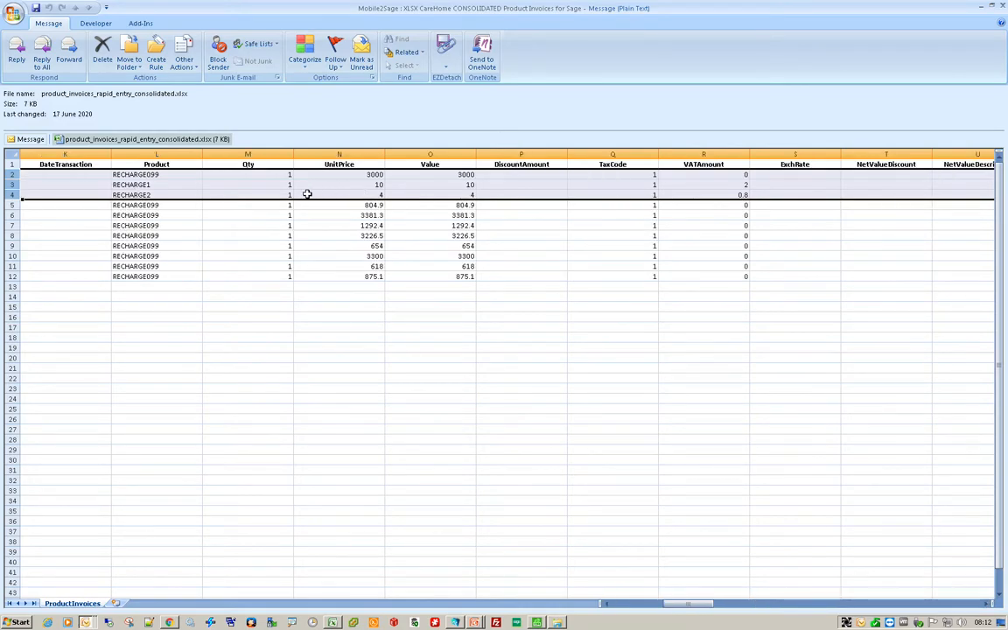
left_click_drag(287, 195, 432, 200)
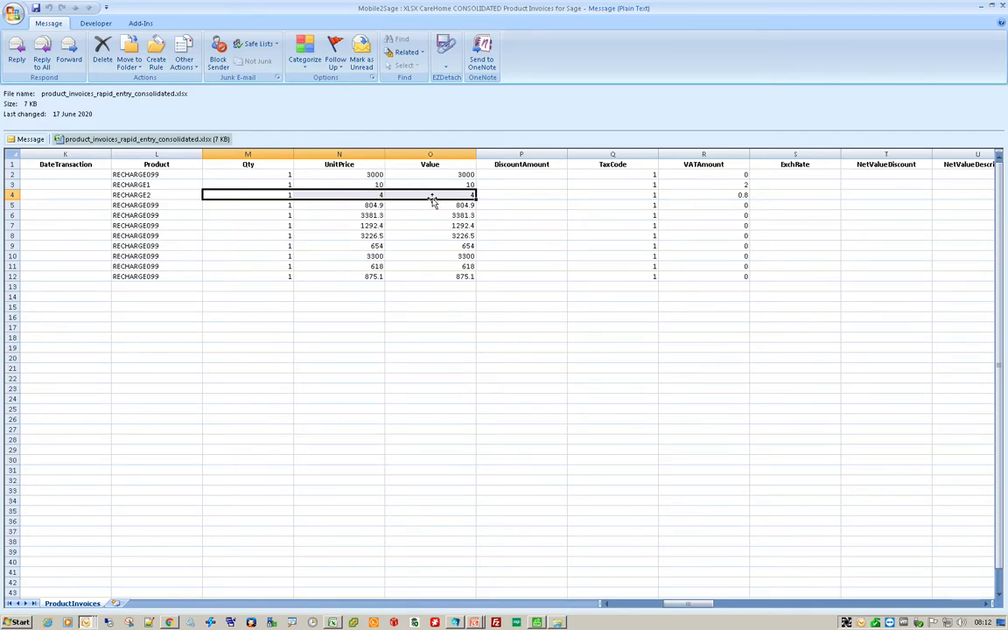
- Switch to the desktop app and review the log file entries for the posted sales product invoices
left_click(456, 622)
left_click(650, 336)
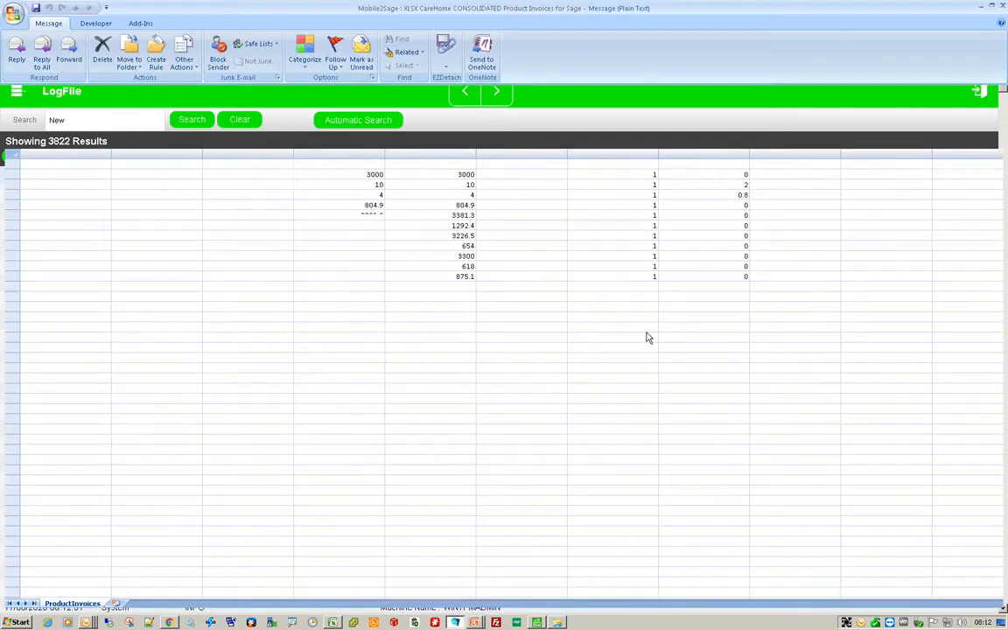
left_click(456, 622)
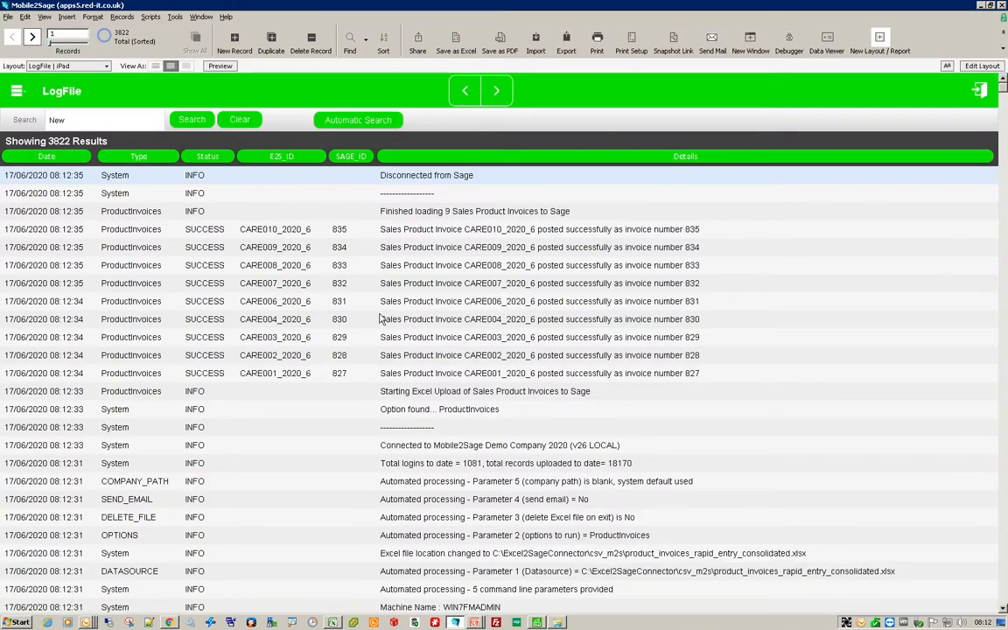
left_click(341, 375)
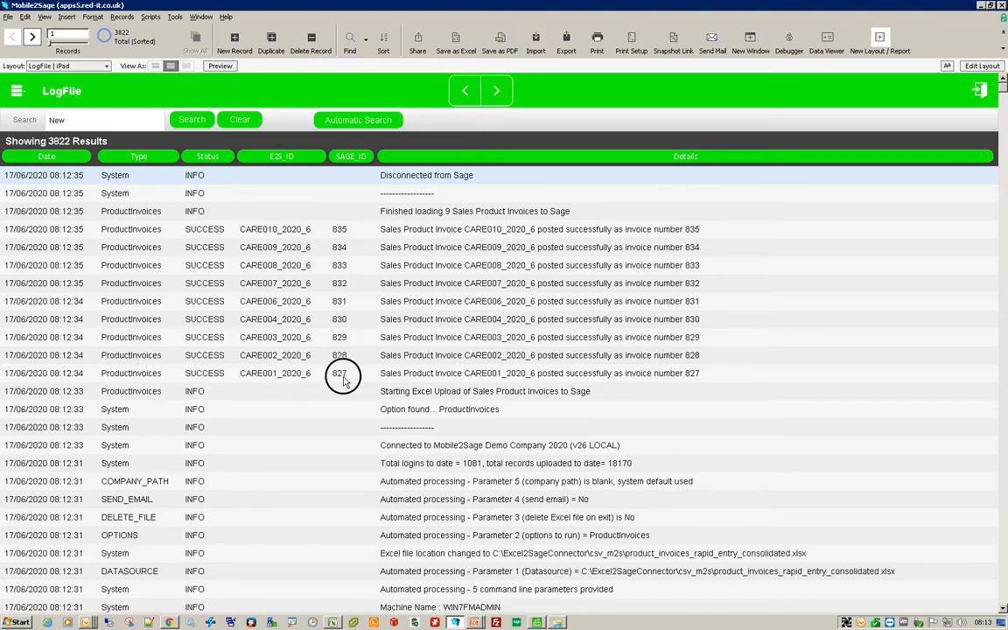
- In Sage, sort invoices by number, open invoice 827 for CARE001 to check its three lines, and close it
left_click(537, 622)
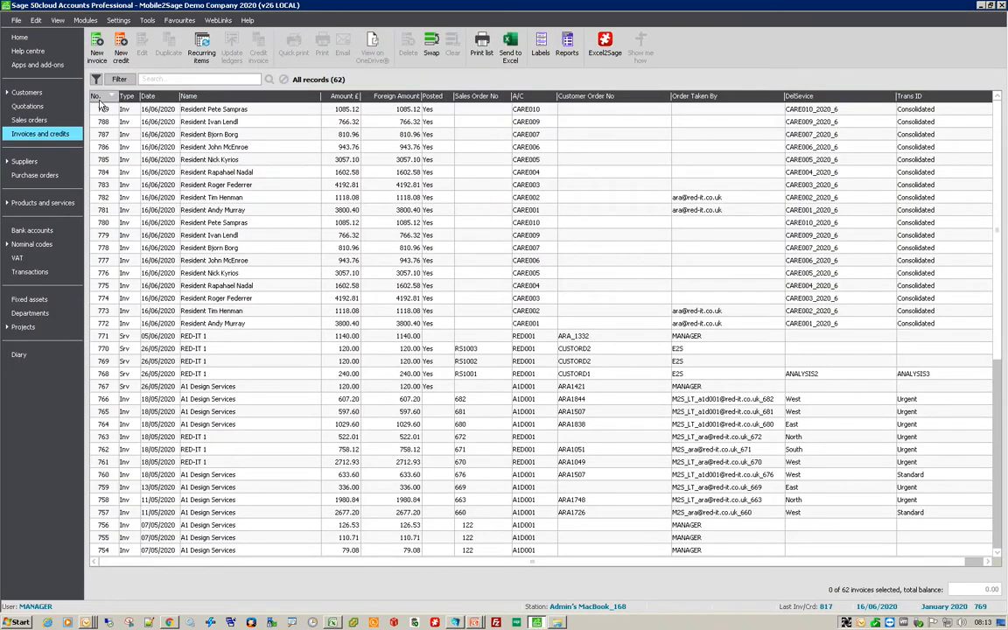
left_click(98, 99)
left_click(99, 100)
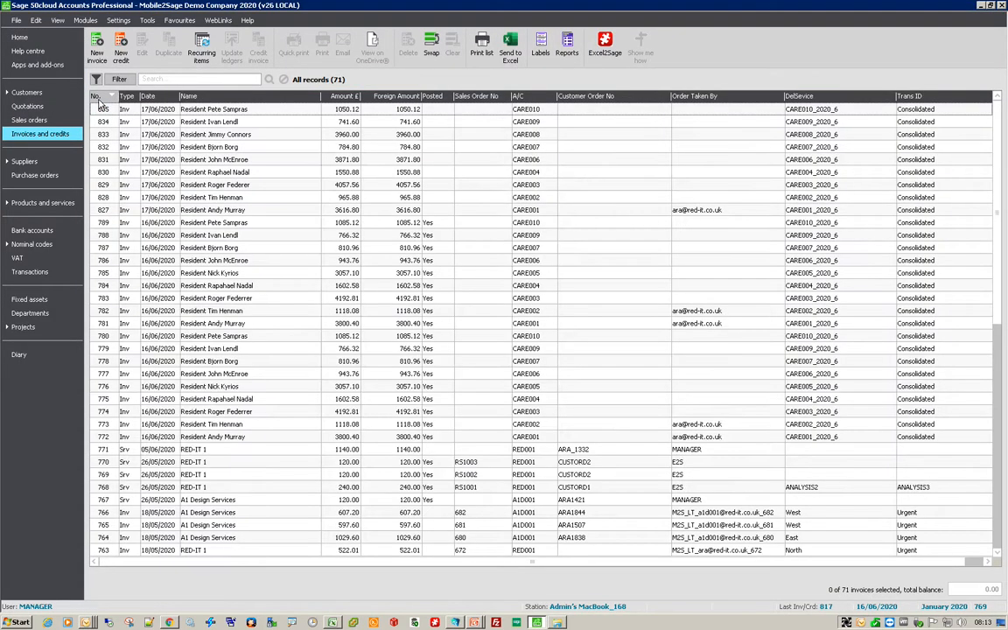
left_click(117, 211)
double_click(117, 212)
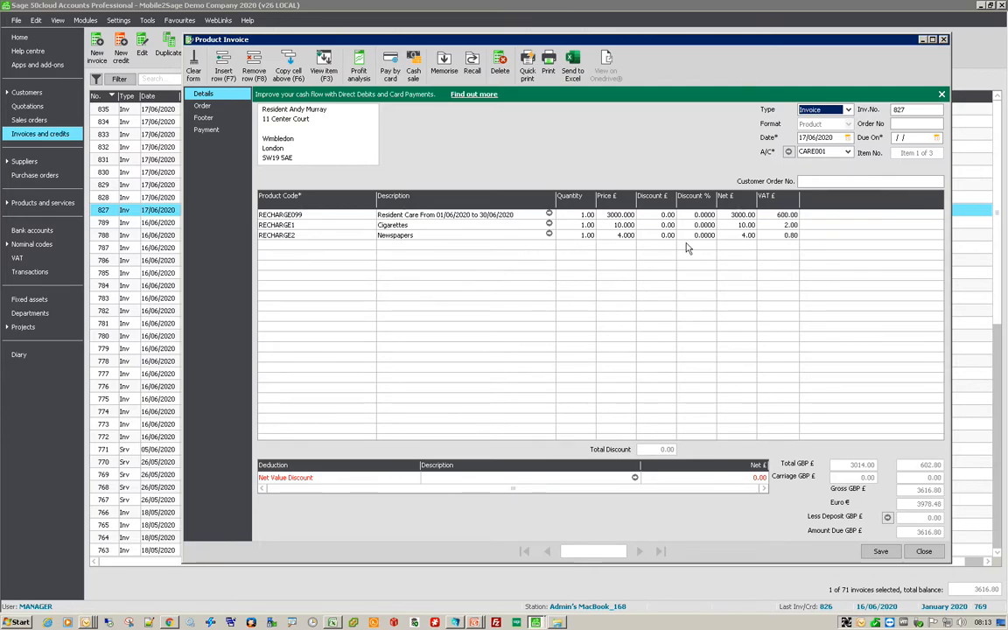
left_click(924, 552)
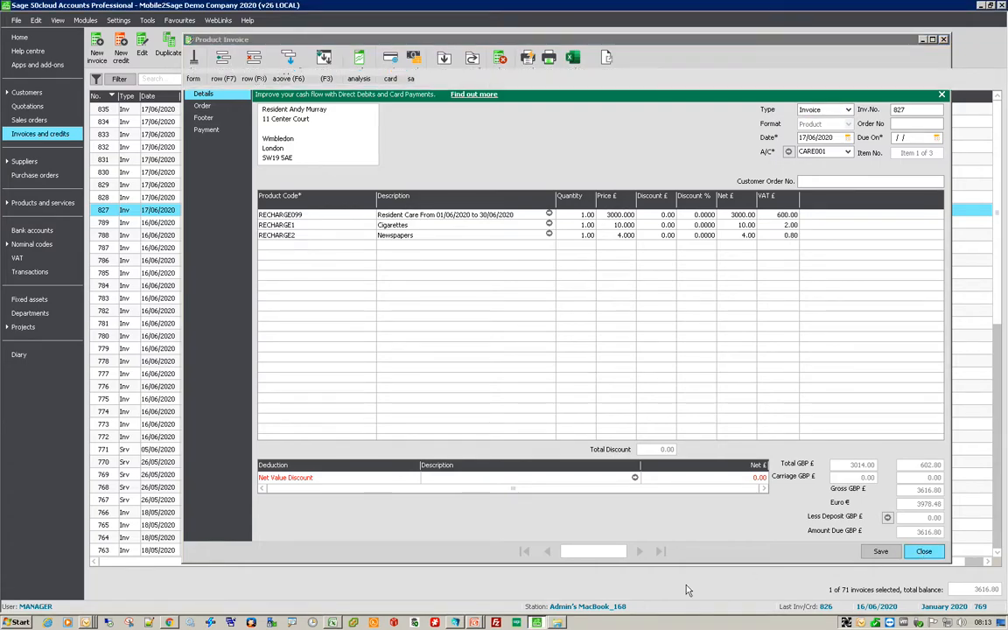
- Switch to the PowerPoint slide show
left_click(475, 615)
left_click(475, 602)
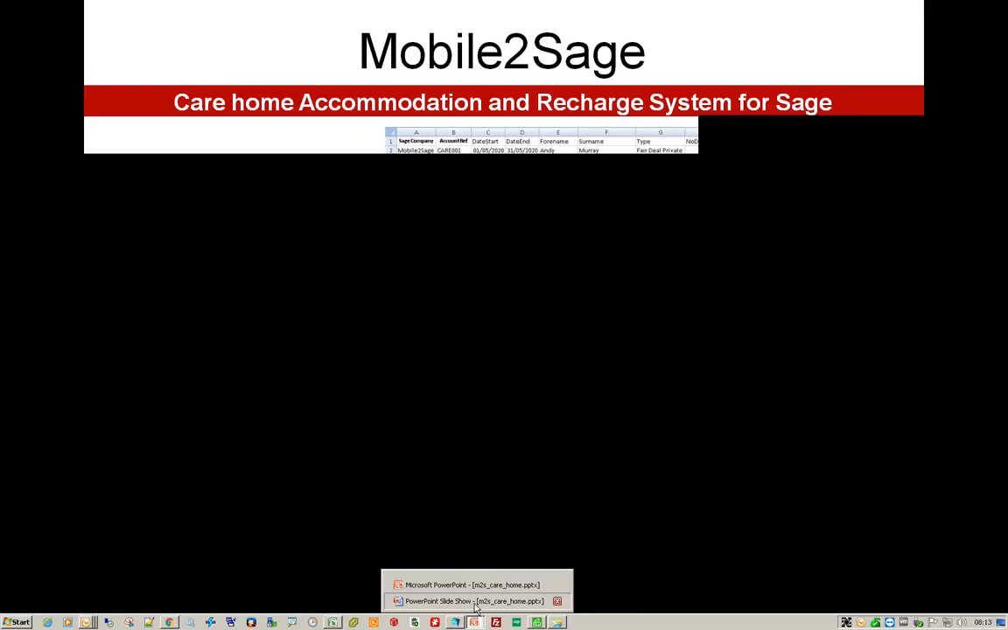